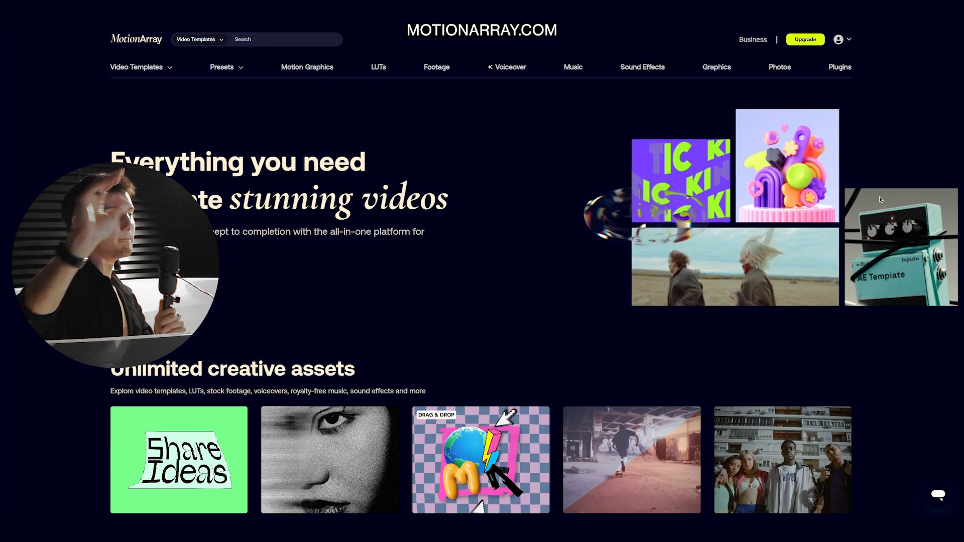
scroll(879, 197, "down", 6)
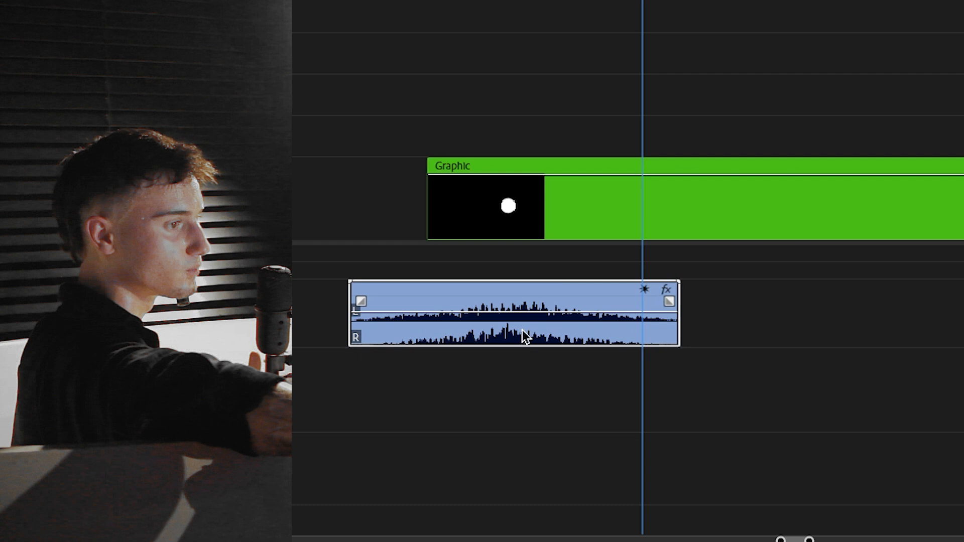
Align the audio clip's loudest peak with the playhead and mark that point on the Graphic clip
left_click_drag(523, 338, 646, 344)
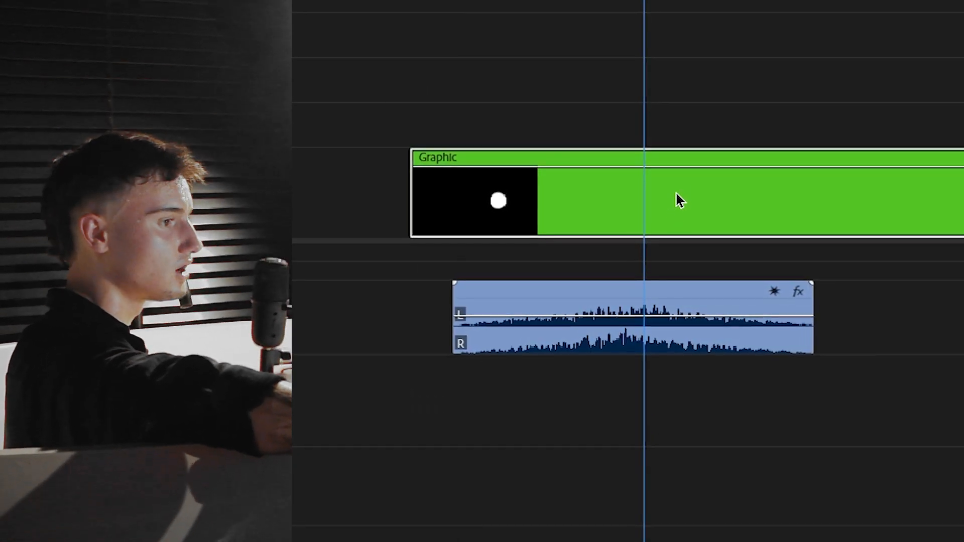
key("m")
left_click(679, 306)
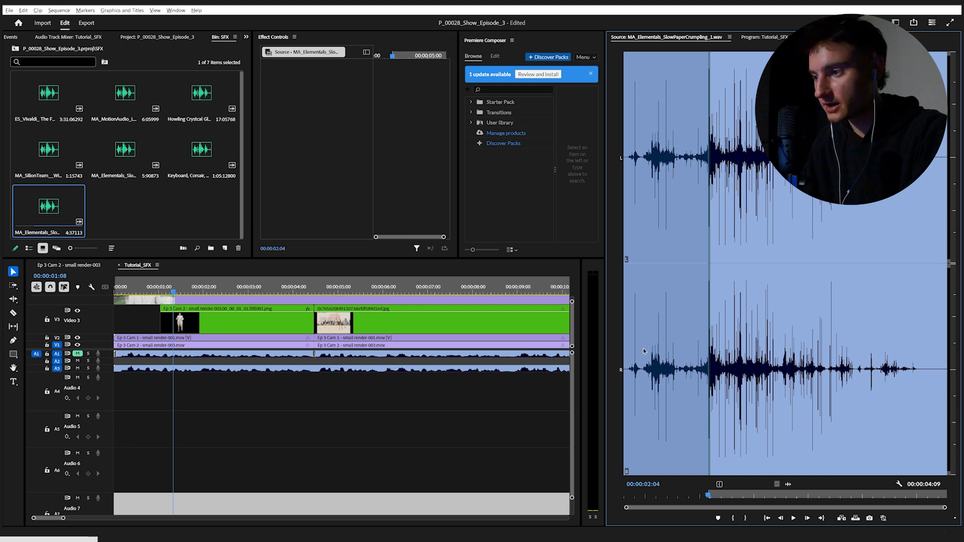
Set the out point of MA_Elementals_SlowPaperCrumpling_1.wav and place the trimmed sound on a free audio track of Tutorial_SFX
key("o")
left_click_drag(788, 484, 295, 438)
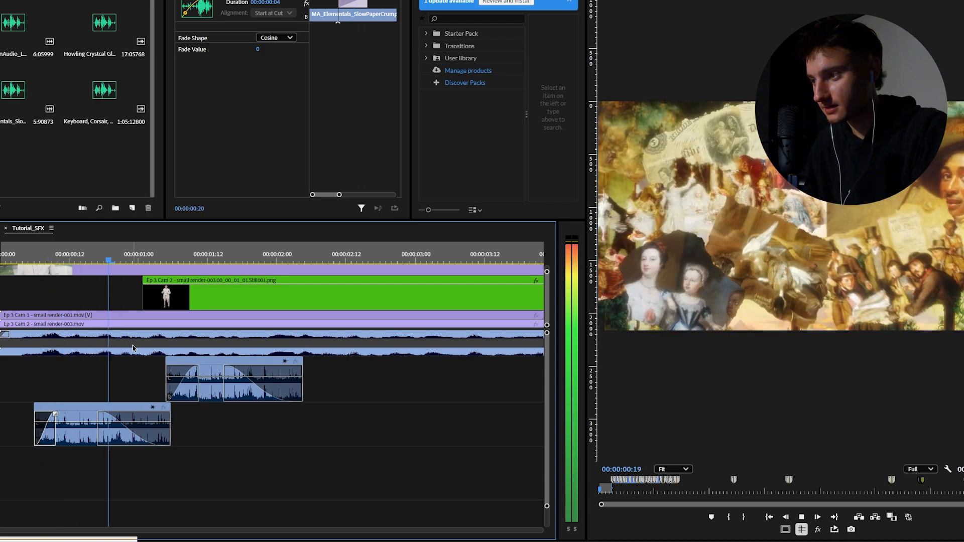
Play back the opening of the sequence to check the paper crumpling and swoosh sounds, and save the project
left_click_drag(109, 261, 30, 280)
key("space")
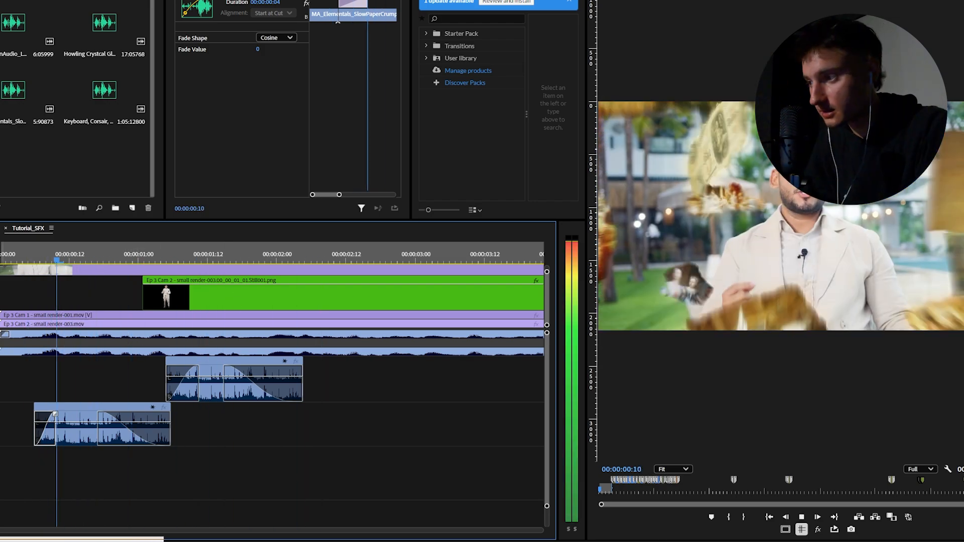
key("space")
key("ctrl+s")
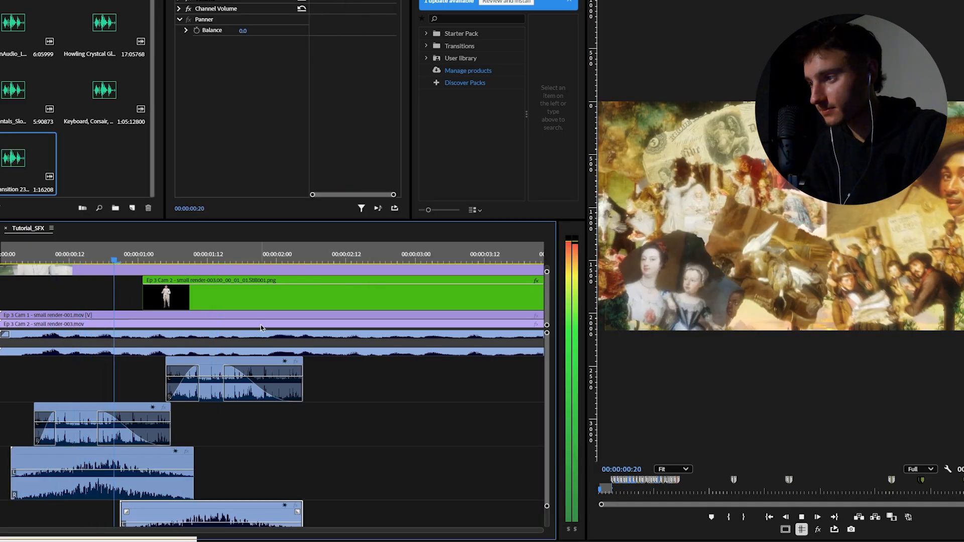
key("space")
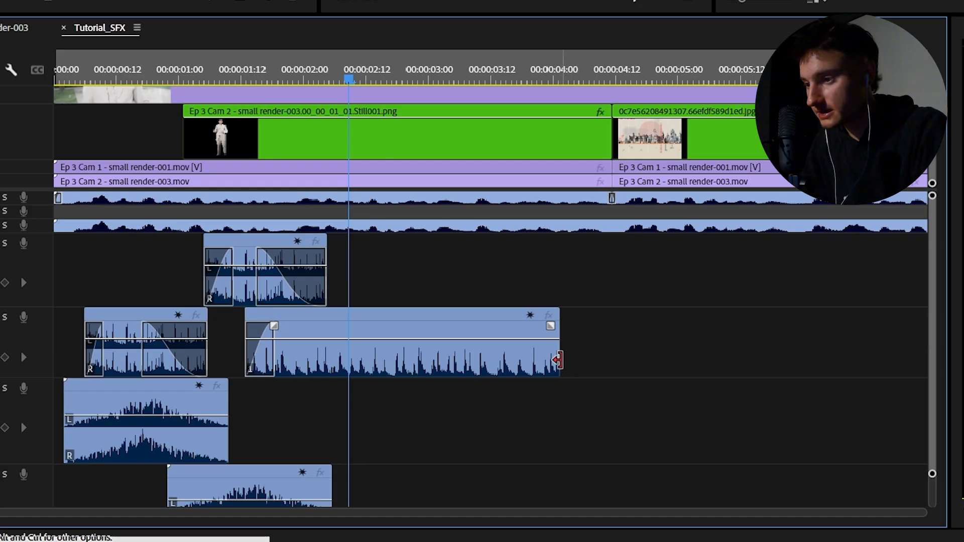
Shorten the sound clip on Audio 5 that starts around 00:00:01:12, fade out its end, and save the project
left_click_drag(355, 358, 348, 358)
right_click(302, 419)
left_click(290, 409)
scroll(287, 407, "up", 3)
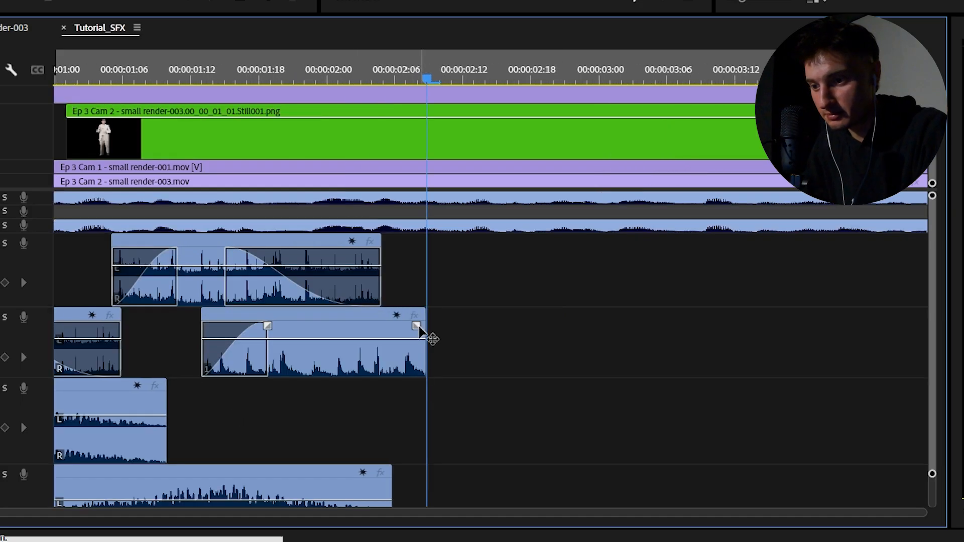
key("ctrl+s")
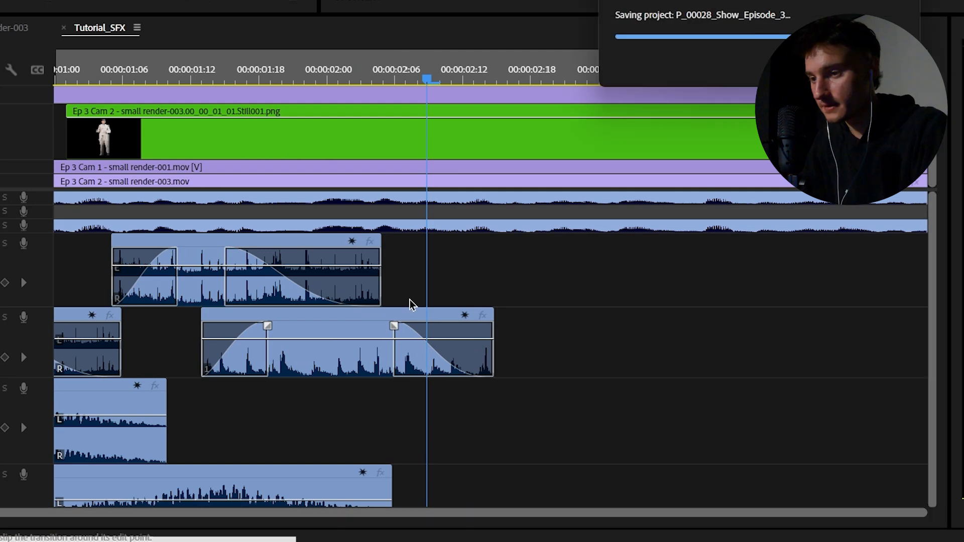
Place the MA_SilionTeam Wind the Mechanism sound twice in a row on Audio 6, play it back, and save the project
double_click(118, 101)
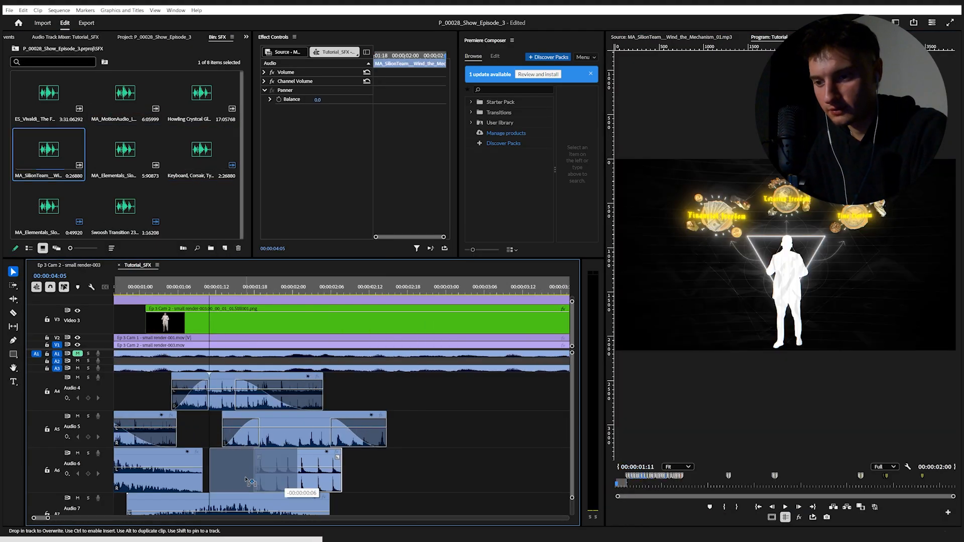
left_click_drag(273, 480, 343, 480)
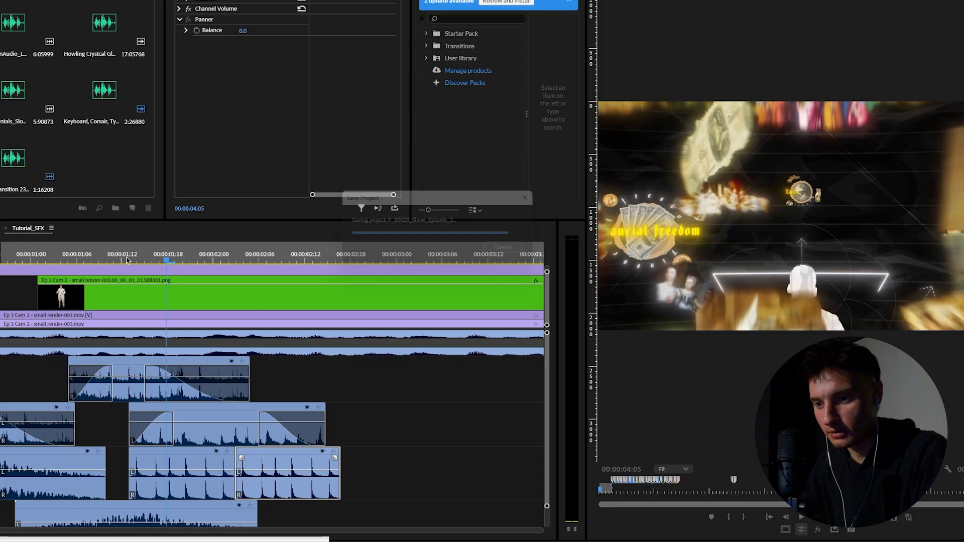
left_click(197, 287)
key("space")
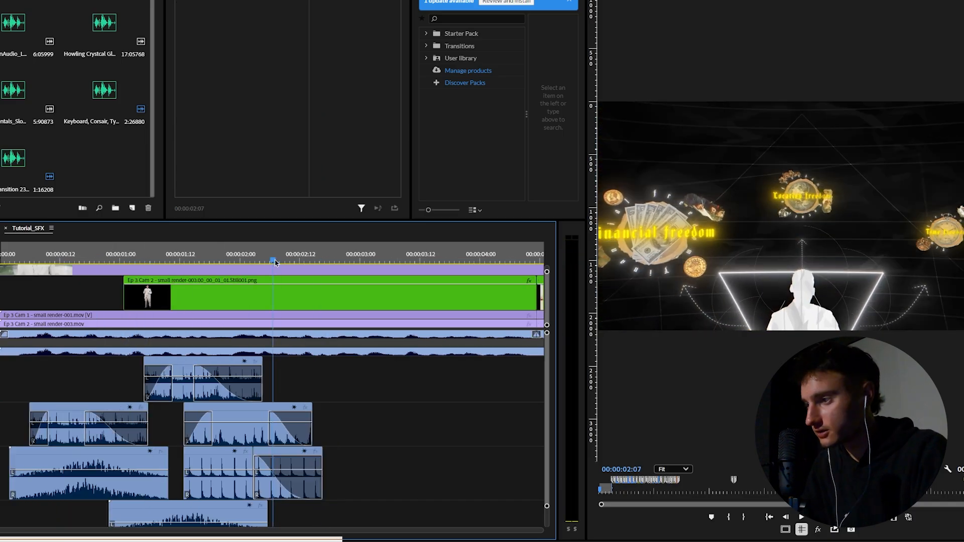
key("ctrl+s")
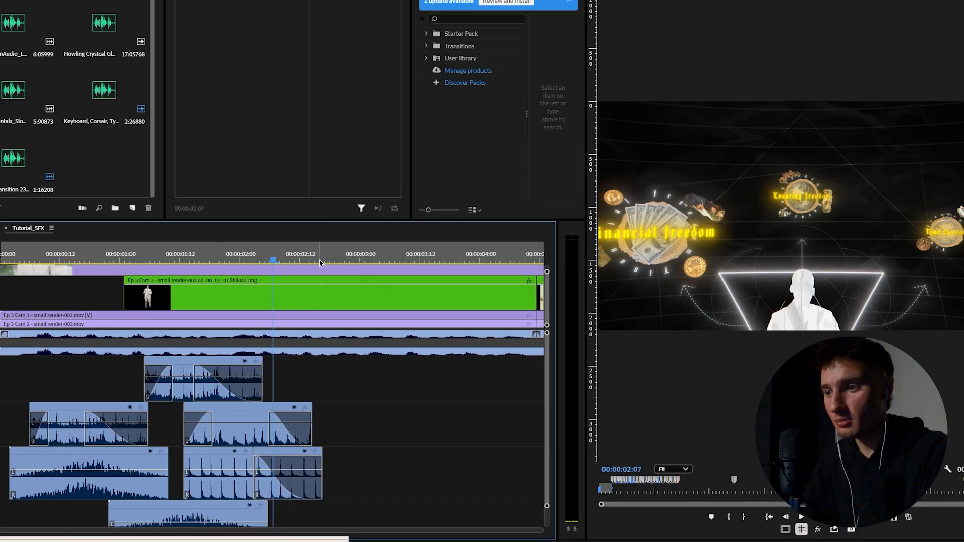
Move the playhead to the white flash at 00:00:03:14 and switch to File Explorer to find a transition sound
left_click(71, 259)
scroll(151, 269, "right", 3)
left_click(160, 259)
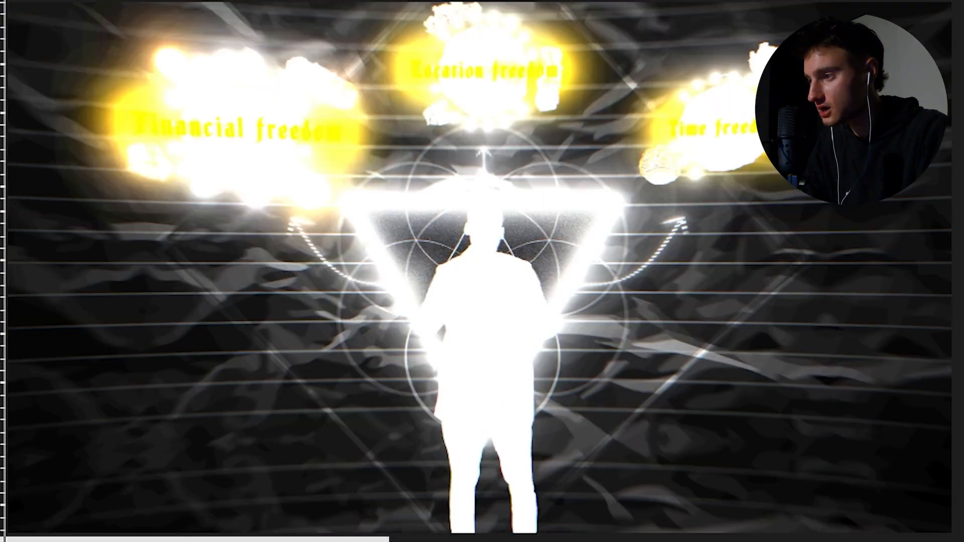
mouse_move(467, 532)
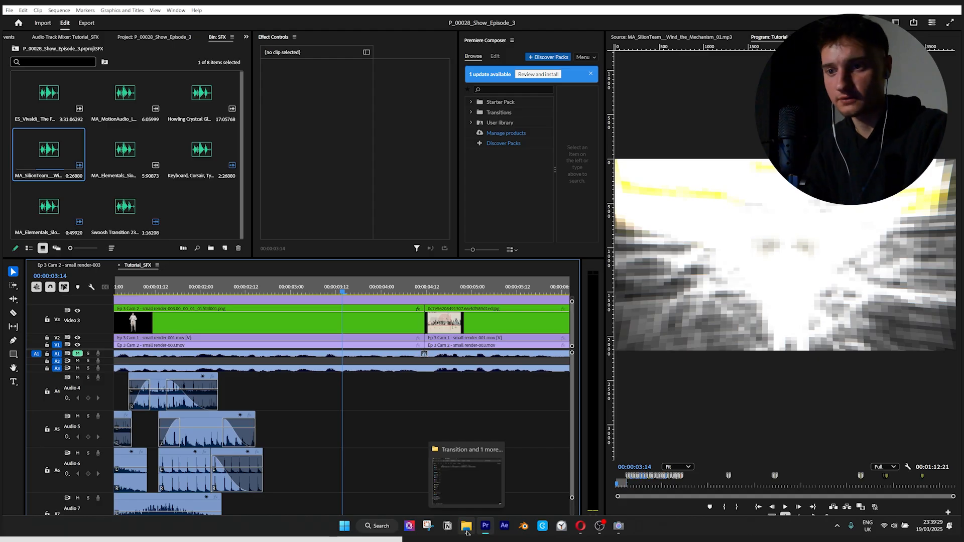
left_click(467, 532)
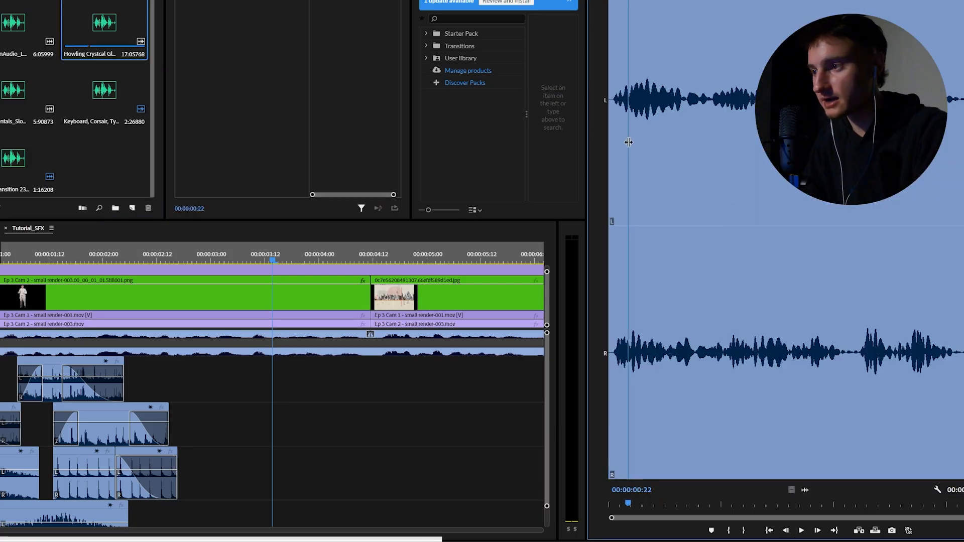
Scrub through the Howling Crystal Glass sound, fade its Audio 4 clip in and out around 00:00:03:14, and save the project
left_click_drag(629, 142, 667, 142)
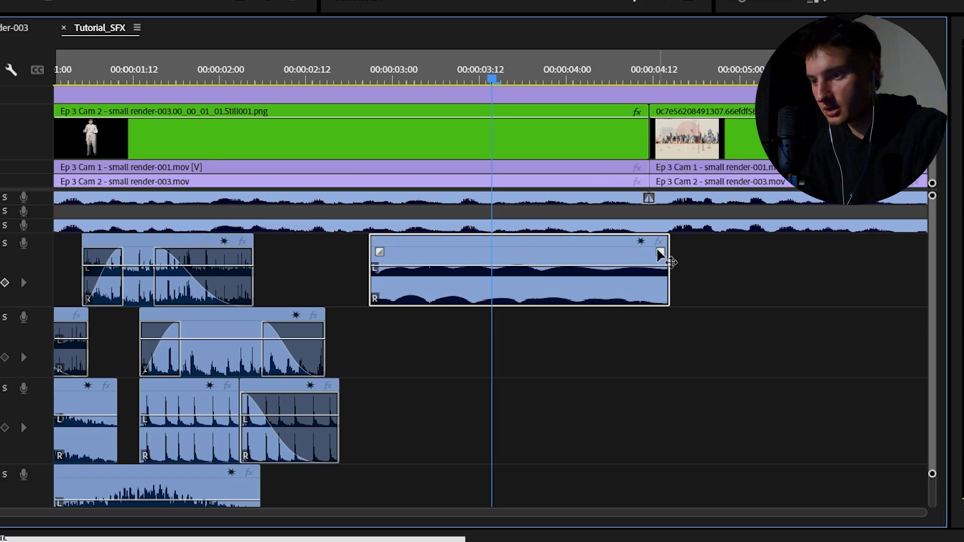
left_click_drag(374, 365, 264, 409)
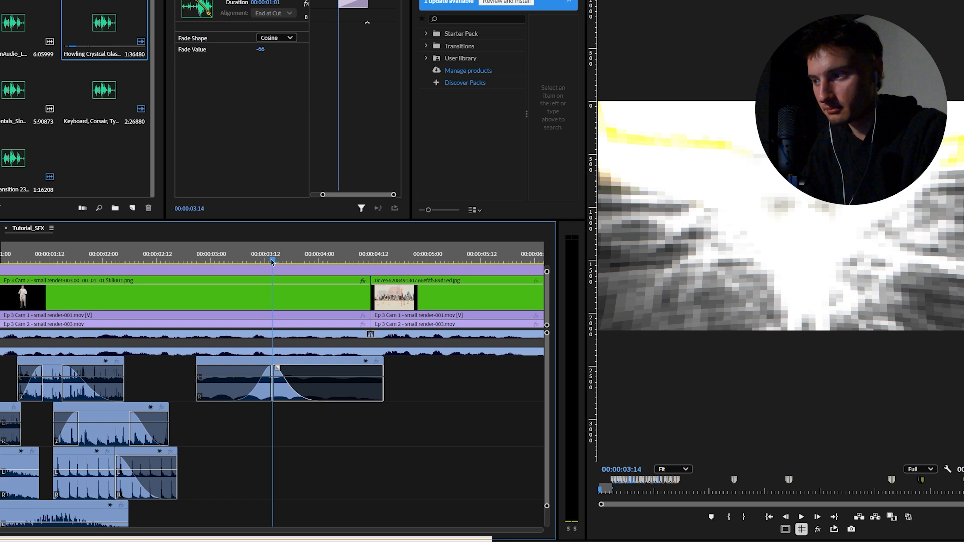
key("ctrl+s")
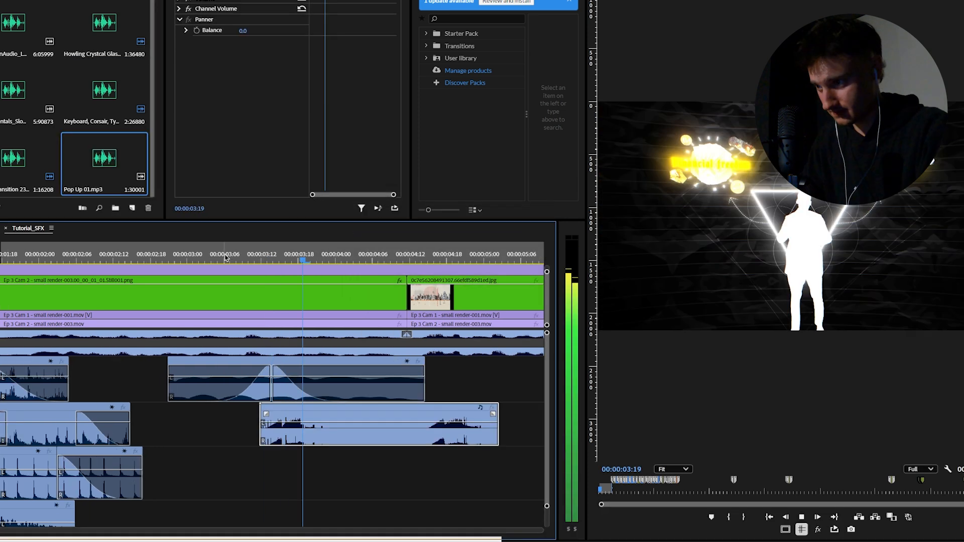
Play back the section from the flash to the 1850–2025 timeline graphic to check its sound effects
key("space")
scroll(305, 429, "up", 2)
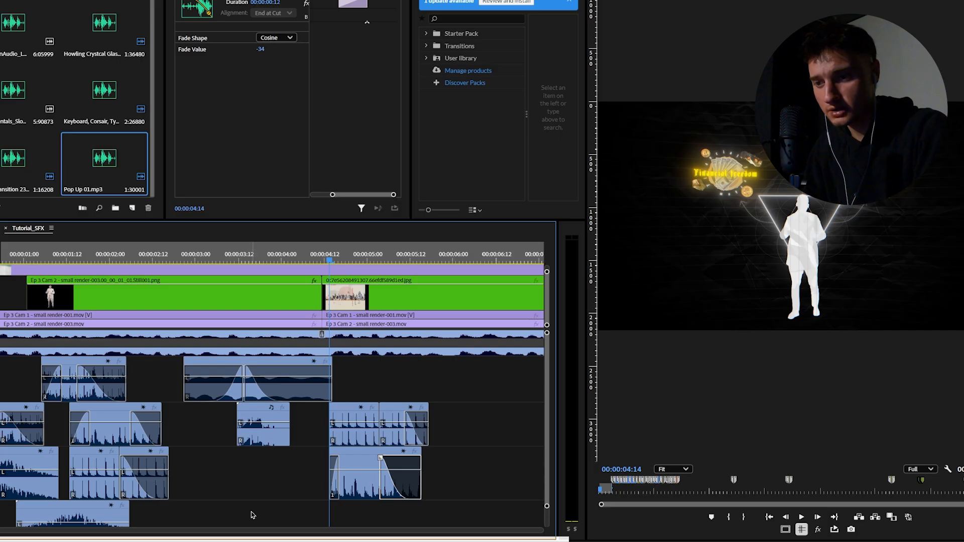
scroll(240, 493, "up", 3)
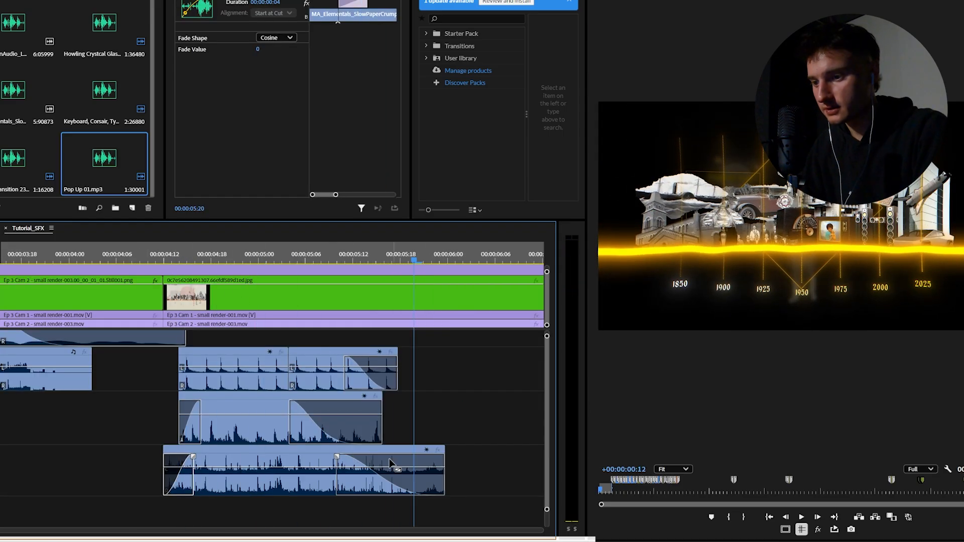
key("space")
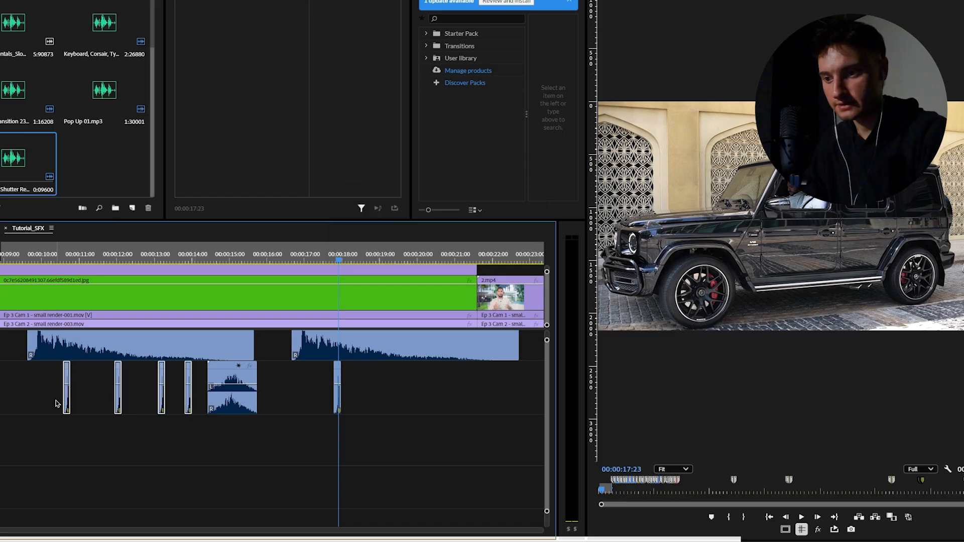
Copy the camera shutter clip 00:00:02:11 along its track to the watch photo around 00:00:20:10, and save the project
key("equal")
left_click(360, 369)
left_click_drag(318, 257, 419, 258)
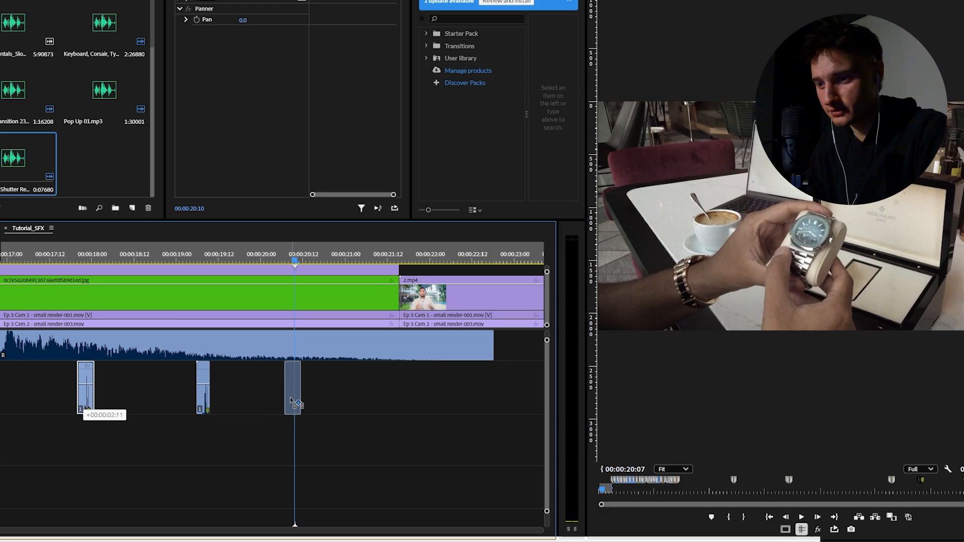
left_click_drag(292, 401, 291, 401)
key("ctrl+s")
Move the playhead to the start of the 2.mp4 clip and open the Keyboard, Corsair sound in the source monitor
key("minus")
left_click_drag(270, 262, 289, 261)
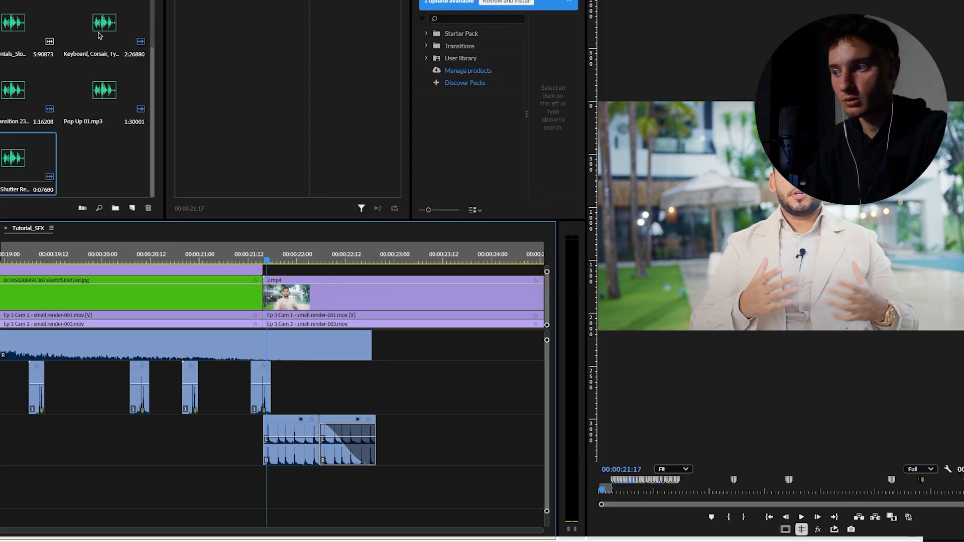
double_click(99, 36)
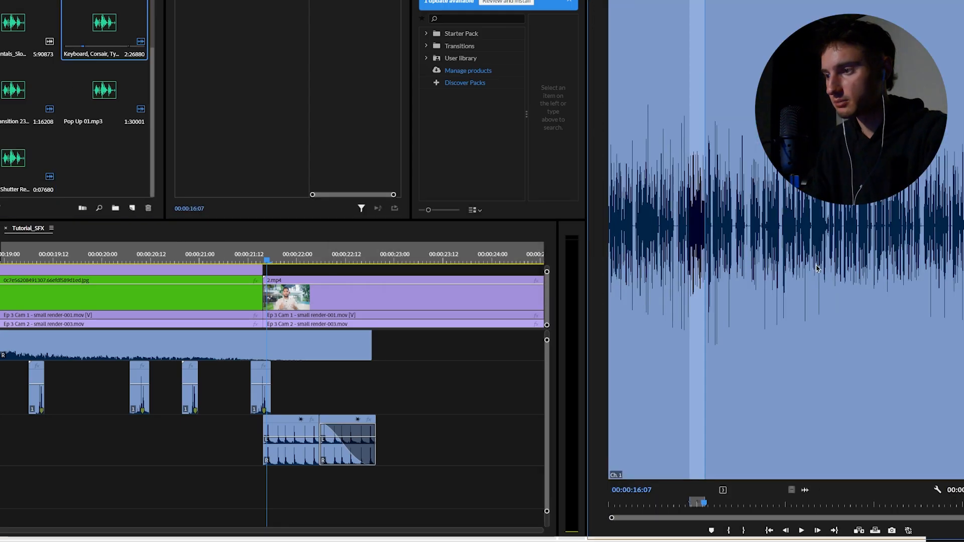